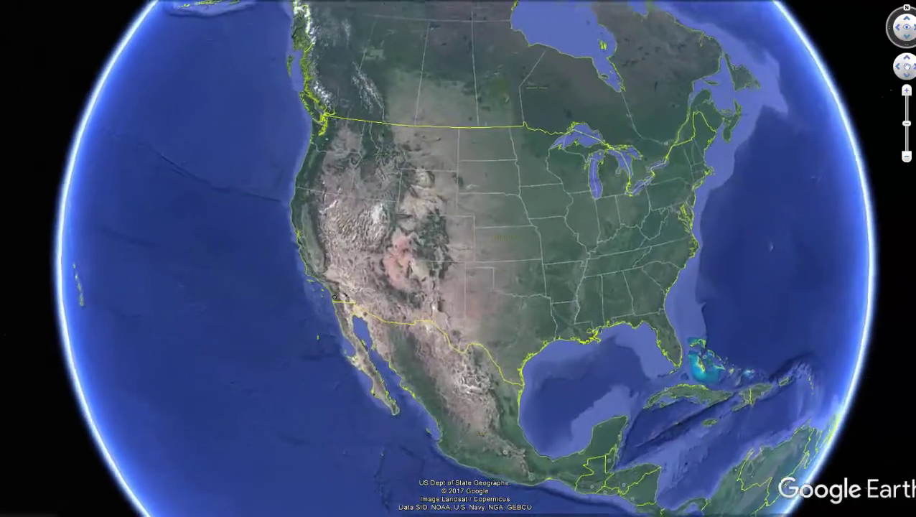
{"action": "scroll", "coordinate": [337, 298], "scroll_direction": "up", "scroll_amount": 3}
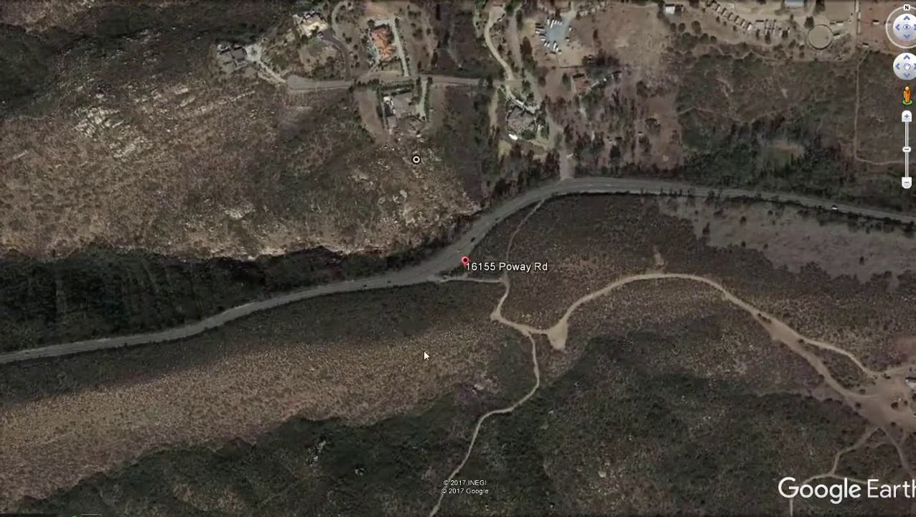
{"action": "scroll", "coordinate": [424, 355], "scroll_direction": "up", "scroll_amount": 2}
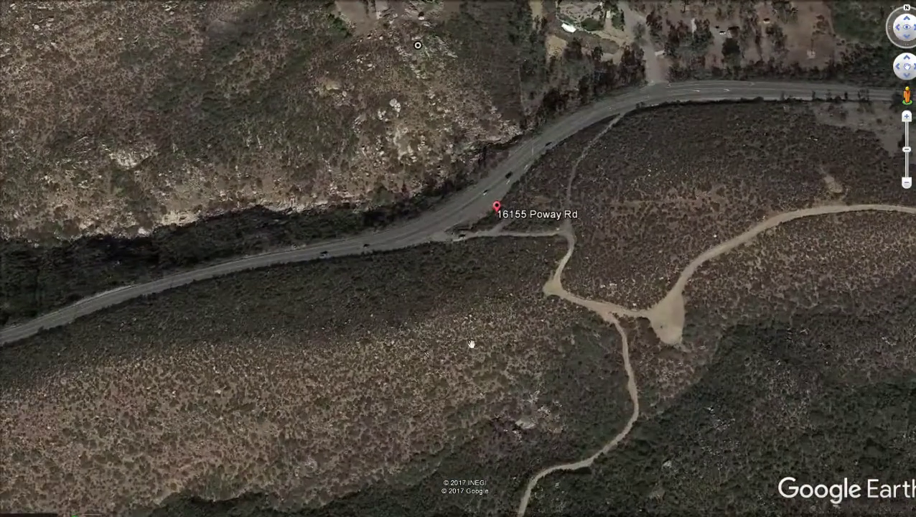
- Pan east along the dirt trails near 16155 Poway Rd to the hillside clearing
{"action": "left_click_drag", "start_coordinate": [528, 335], "coordinate": [265, 330]}
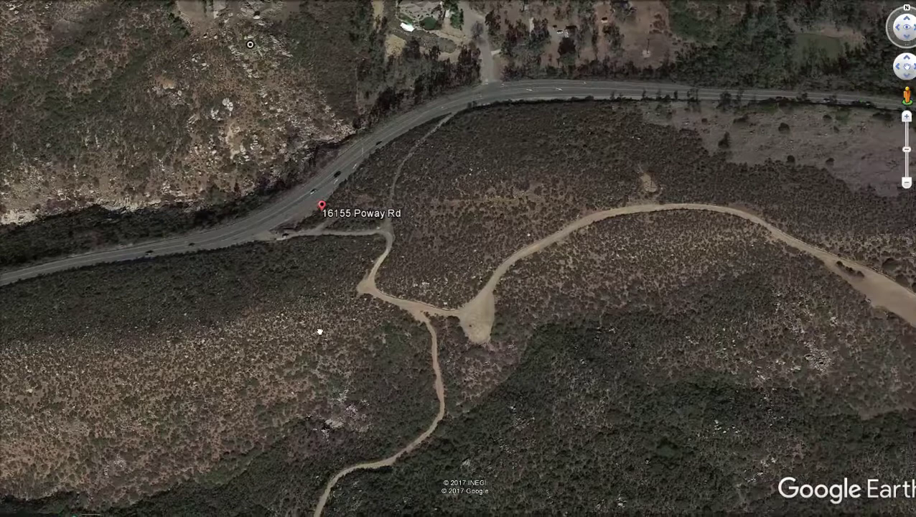
{"action": "scroll", "coordinate": [457, 366], "scroll_direction": "down", "scroll_amount": 2}
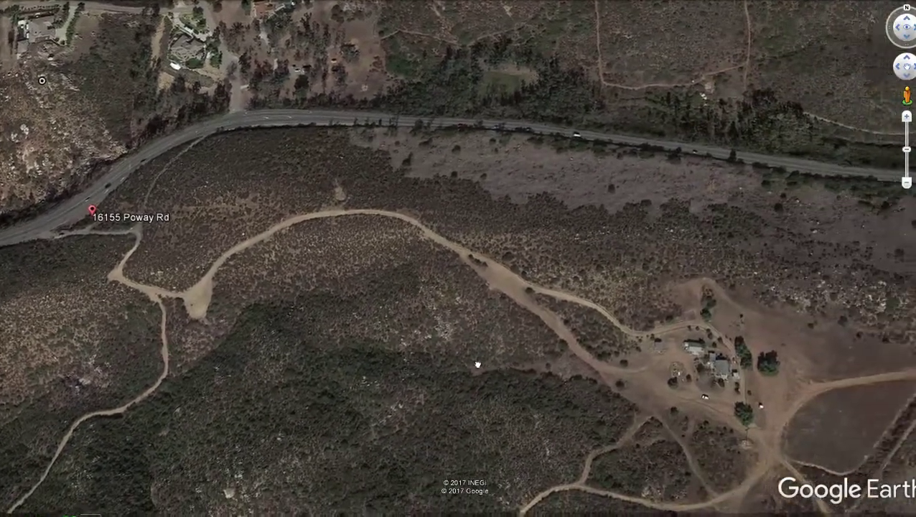
{"action": "scroll", "coordinate": [535, 379], "scroll_direction": "up", "scroll_amount": 3}
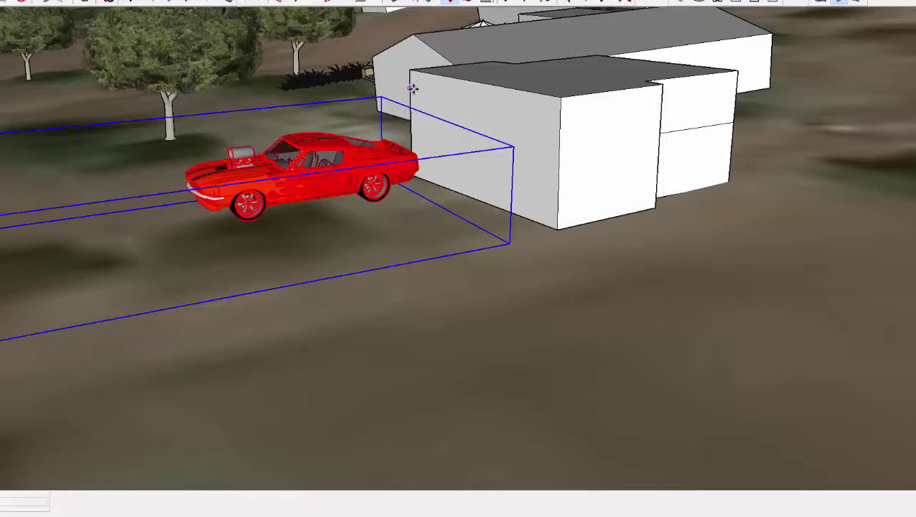
- Nudge the red Mustang slightly left and down toward the ground, then deselect it
{"action": "left_click_drag", "start_coordinate": [414, 95], "coordinate": [412, 101]}
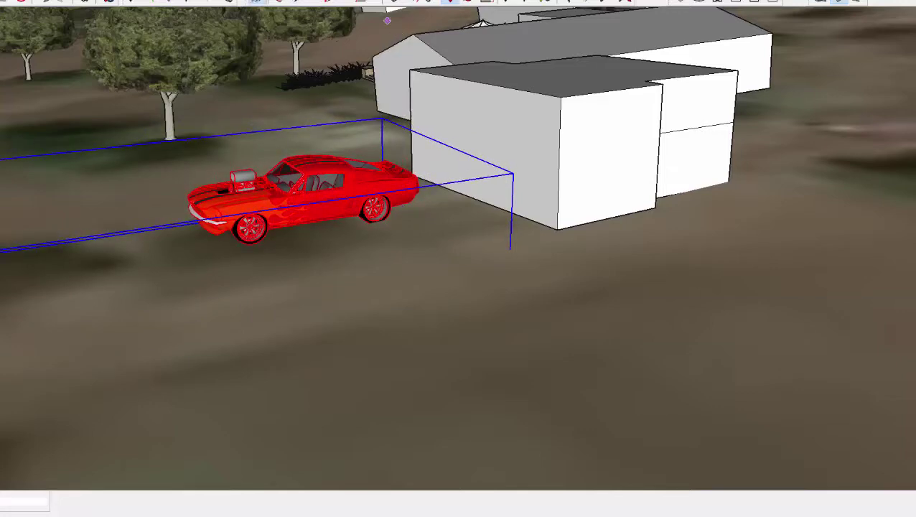
{"action": "left_click", "coordinate": [303, 89]}
{"action": "scroll", "coordinate": [304, 89], "scroll_direction": "down", "scroll_amount": 5}
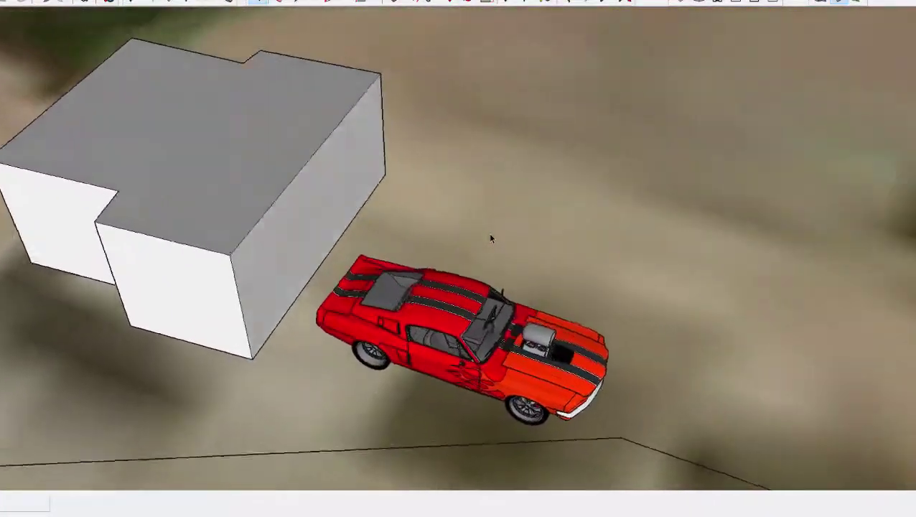
{"action": "middle_click_drag", "start_coordinate": [491, 238], "coordinate": [385, 162], "text": "shift"}
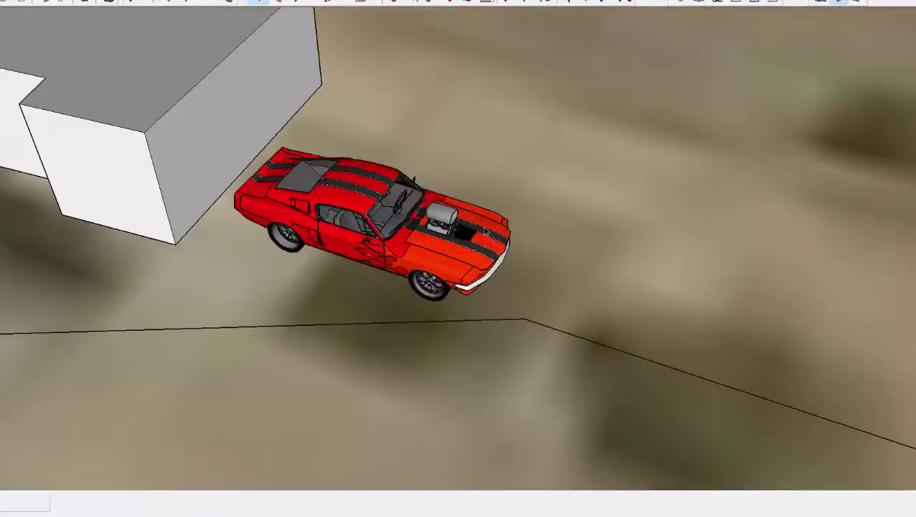